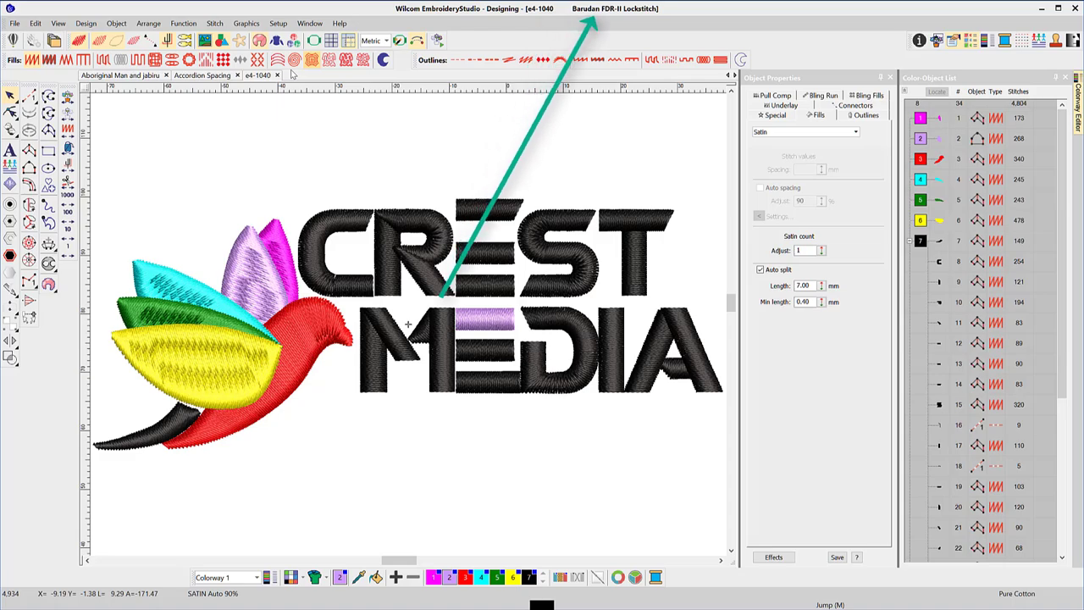
Activate the Aboriginal Man and jabiru design, browse the Arrange, Stitch and Graphics menus, and show Window > Toolbars.
left_click(223, 75)
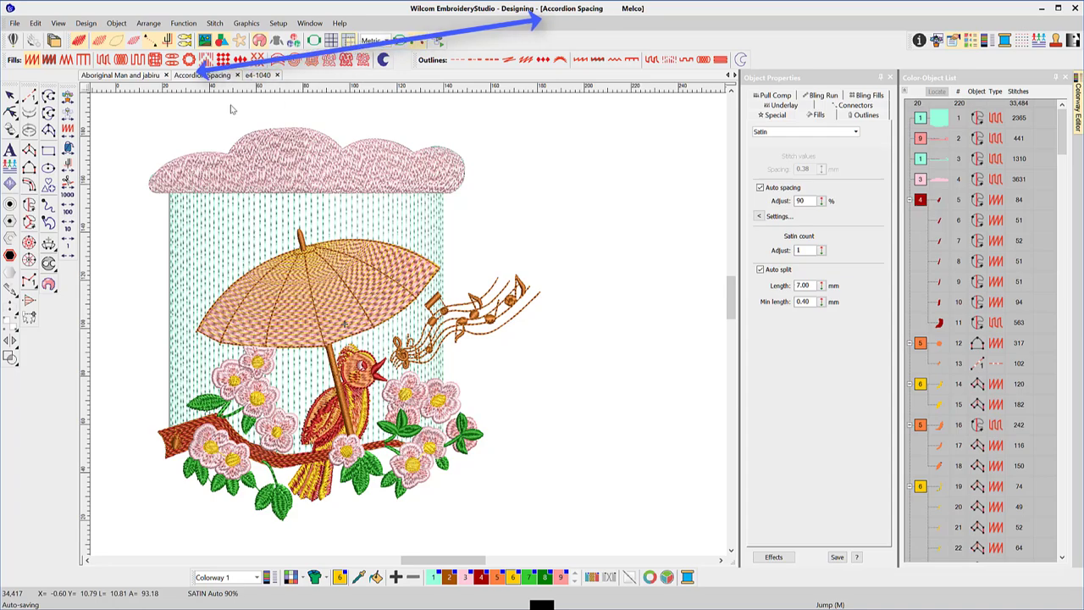
left_click(135, 76)
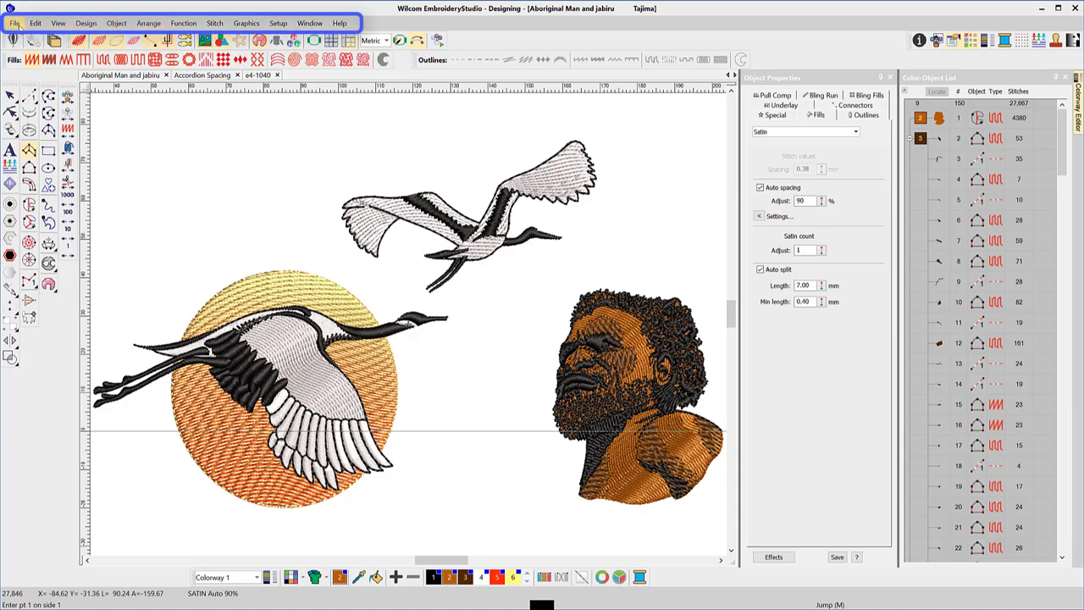
left_click(145, 23)
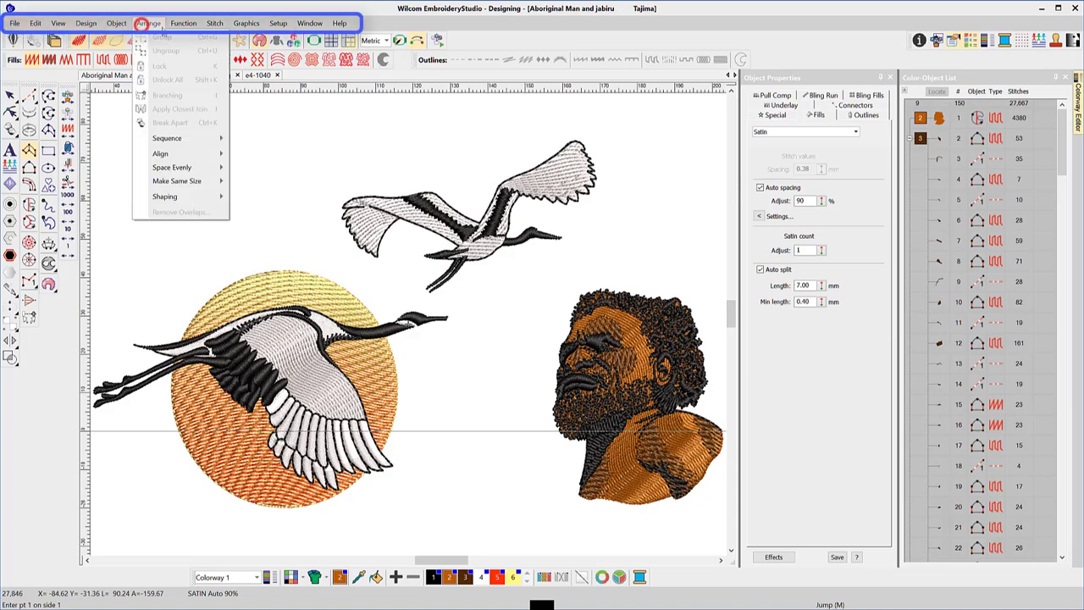
left_click(212, 23)
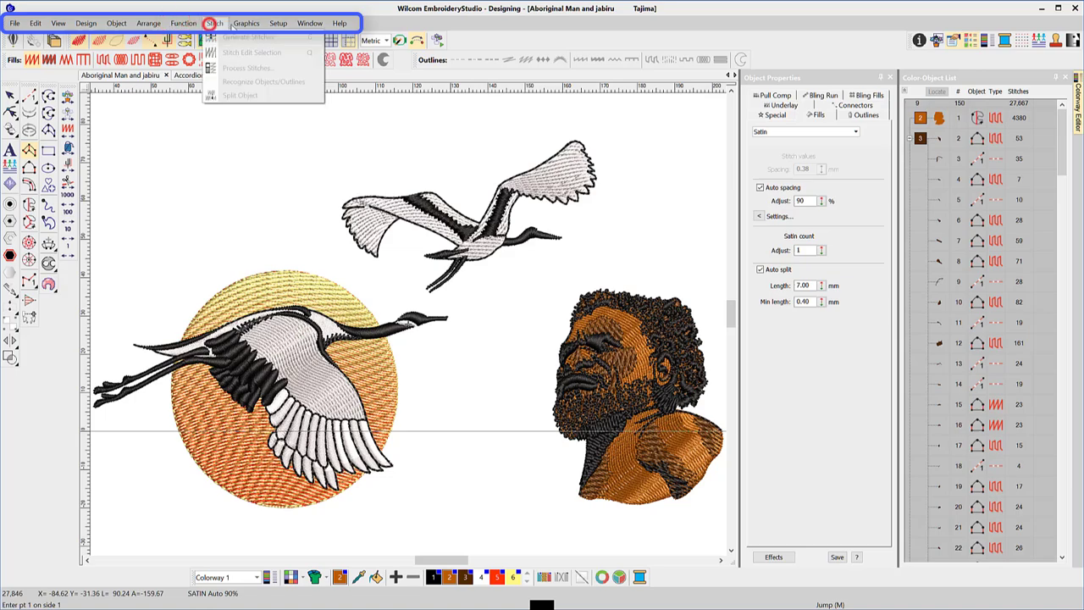
left_click(237, 23)
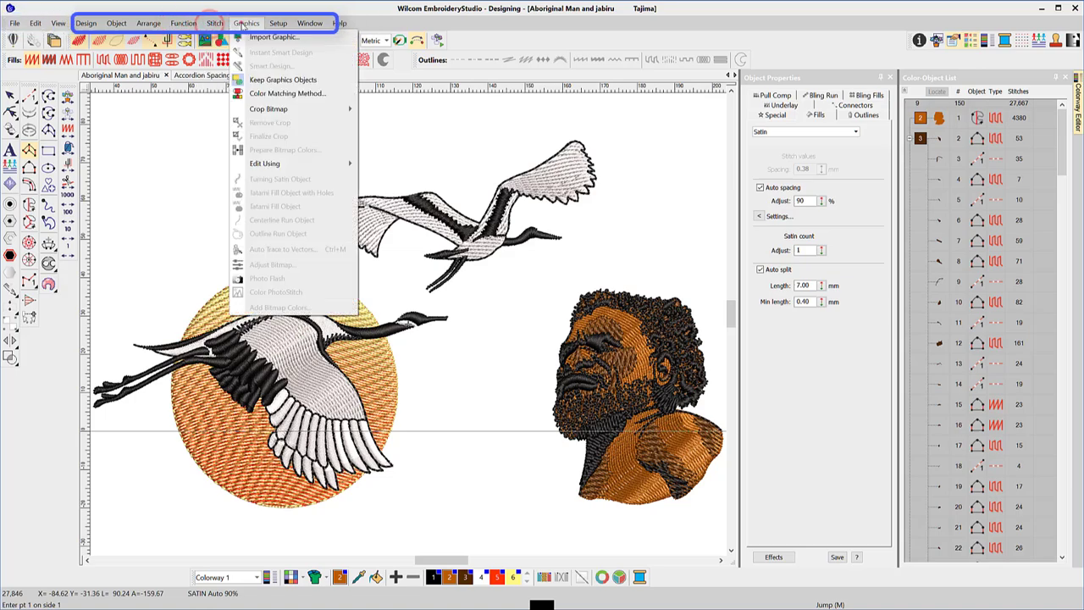
left_click(306, 23)
mouse_move(327, 135)
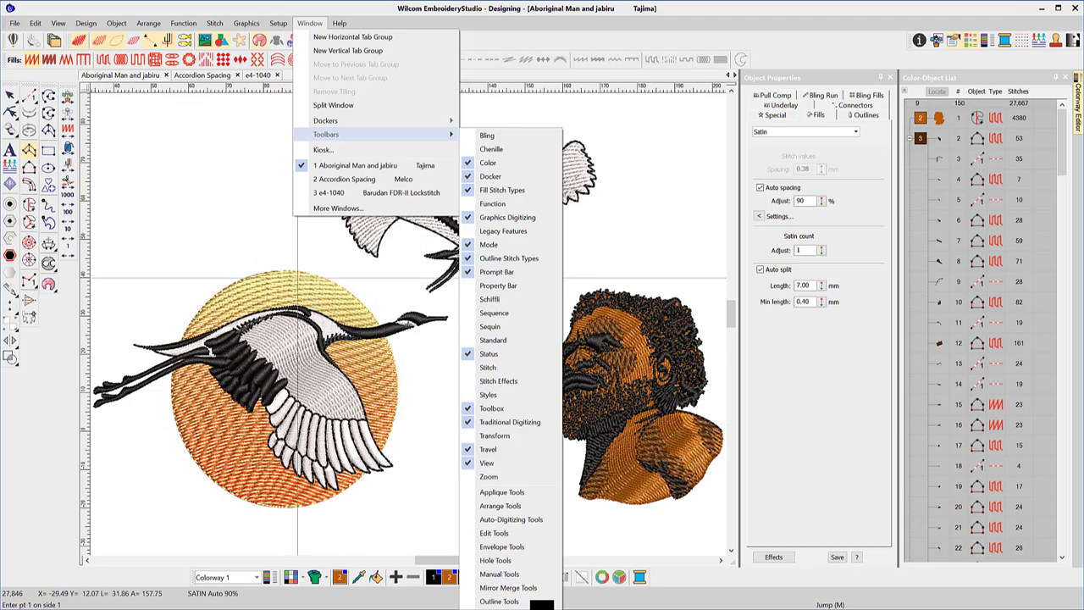
Dismiss the Window > Toolbars list without changes, leaving the jabiru design in view.
left_click(510, 40)
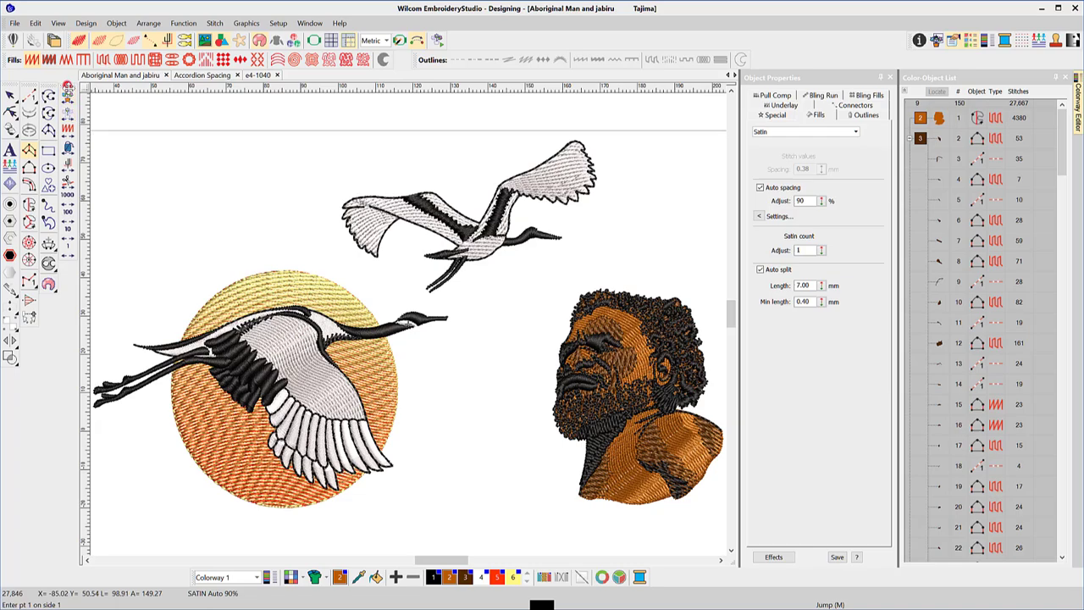
left_click_drag(66, 86, 167, 118)
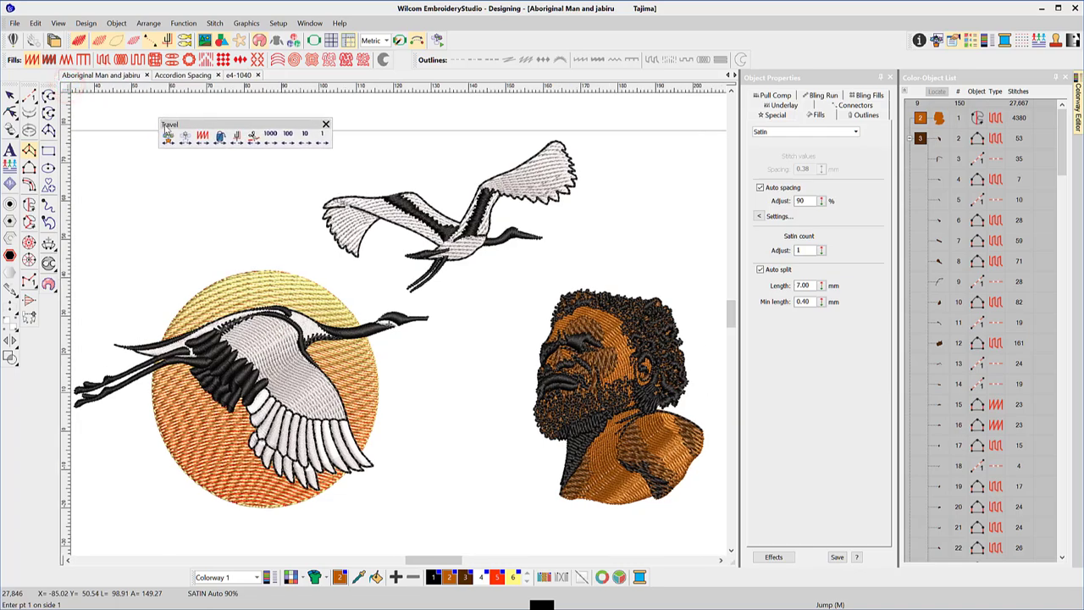
mouse_move(213, 124)
left_mouse_down()
mouse_move(165, 182)
mouse_move(182, 183)
left_mouse_up()
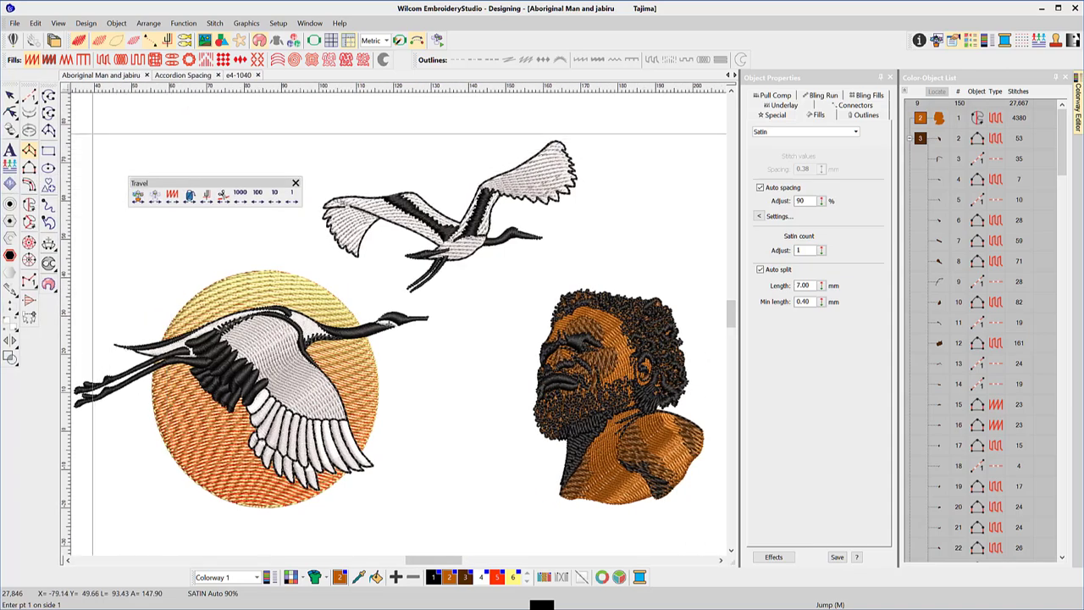
left_click_drag(50, 84, 81, 140)
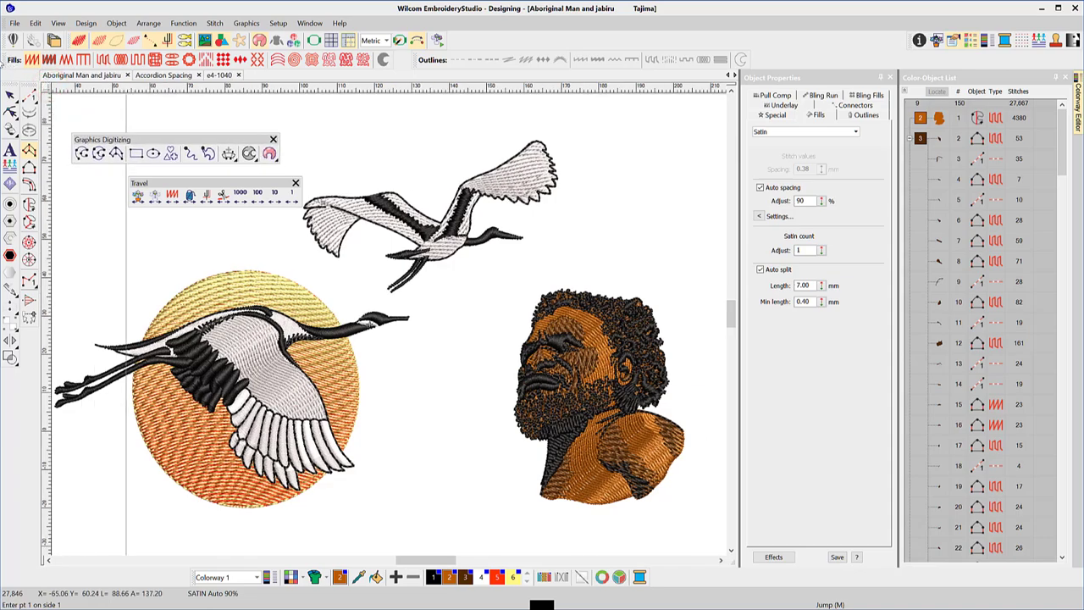
left_click_drag(3, 59, 6, 59)
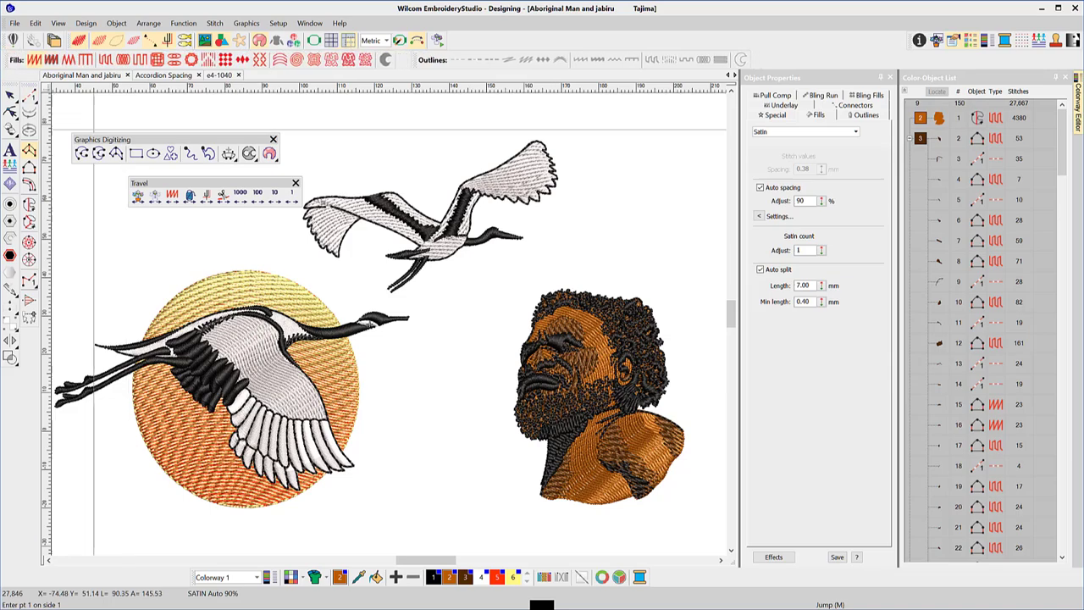
mouse_move(156, 140)
left_mouse_down()
mouse_move(34, 144)
mouse_move(71, 124)
left_mouse_up()
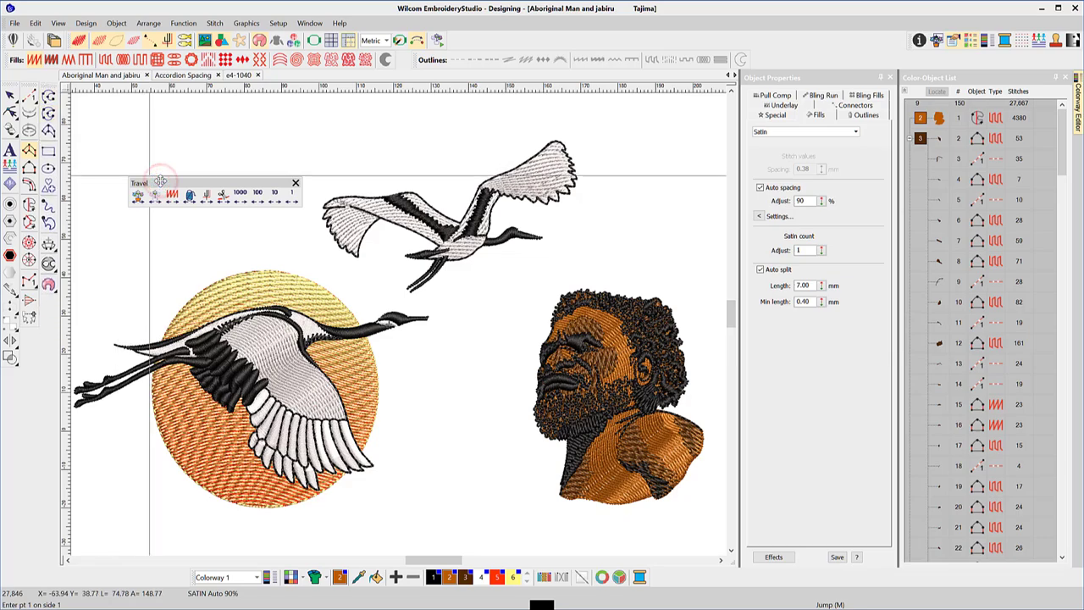
mouse_move(161, 183)
left_mouse_down()
mouse_move(107, 161)
mouse_move(61, 114)
mouse_move(64, 87)
left_mouse_up()
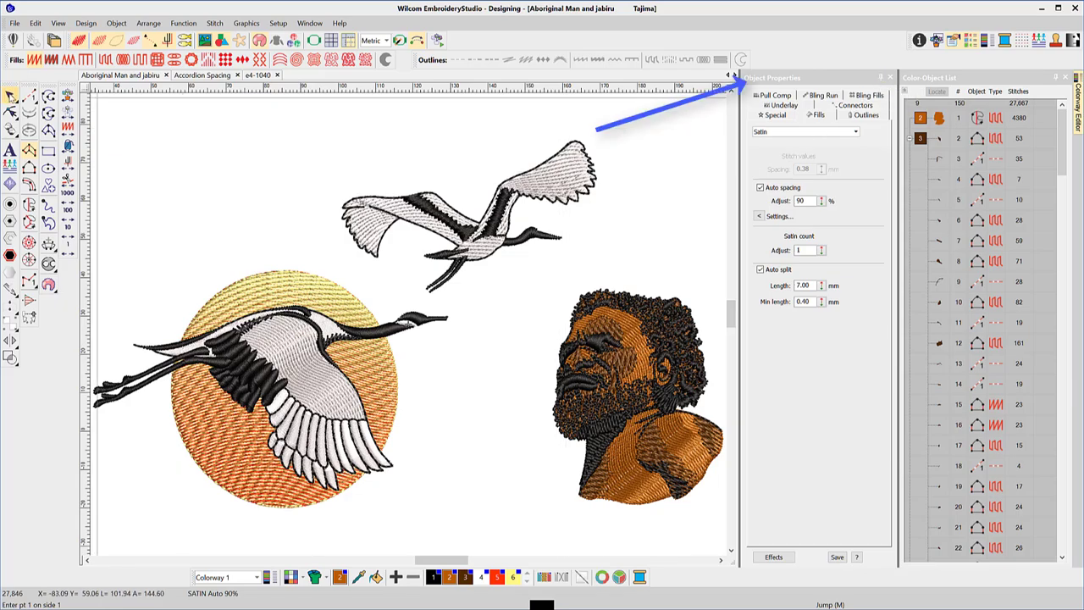
Select the man's portrait to view its Tatami fill settings in Object Properties.
left_click(553, 181)
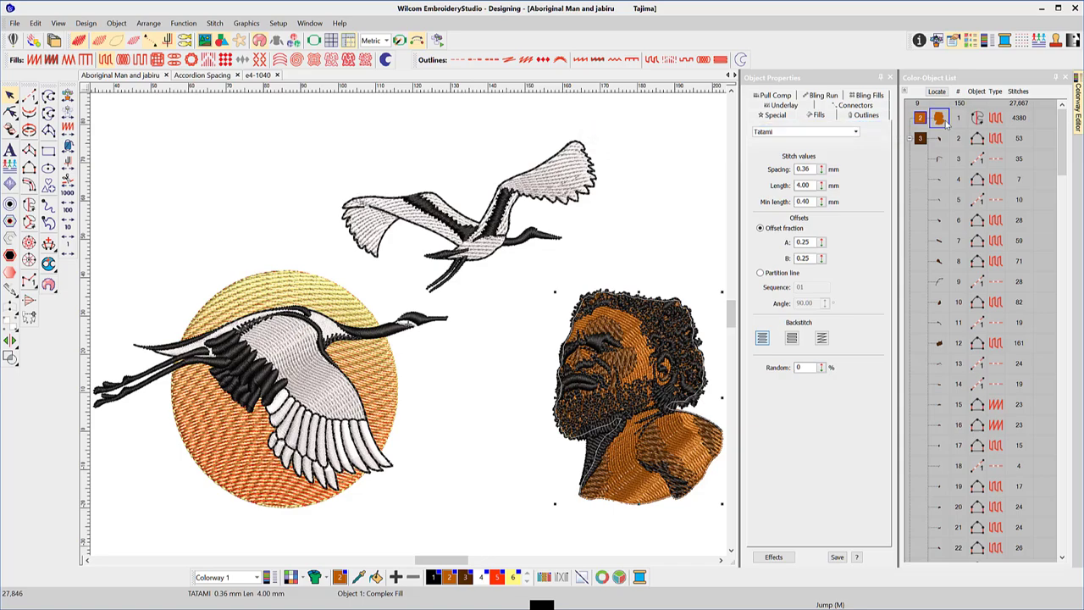
left_click(881, 77)
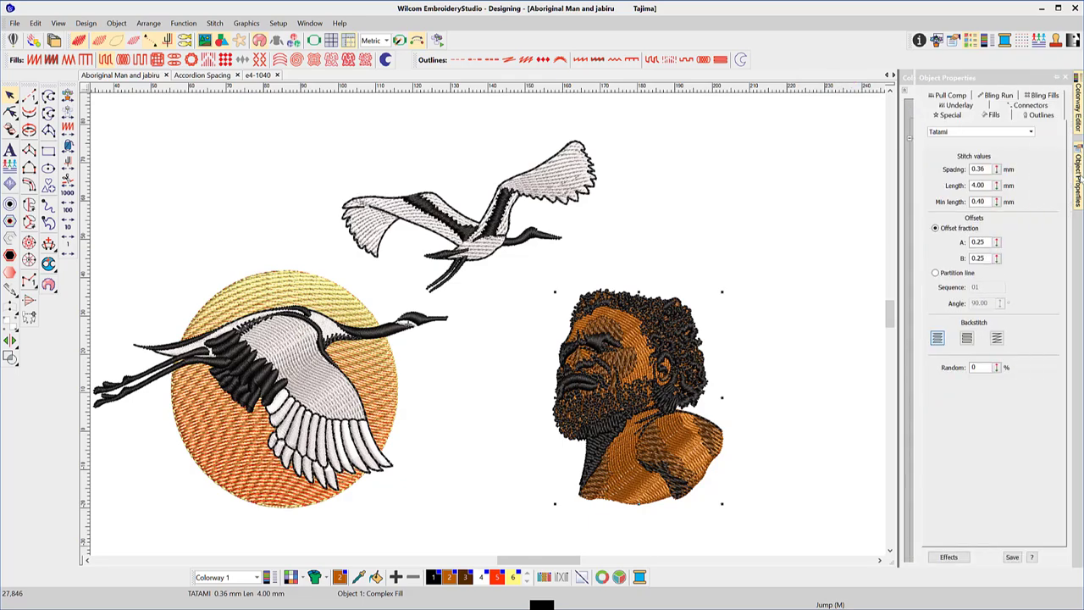
left_click(1057, 77)
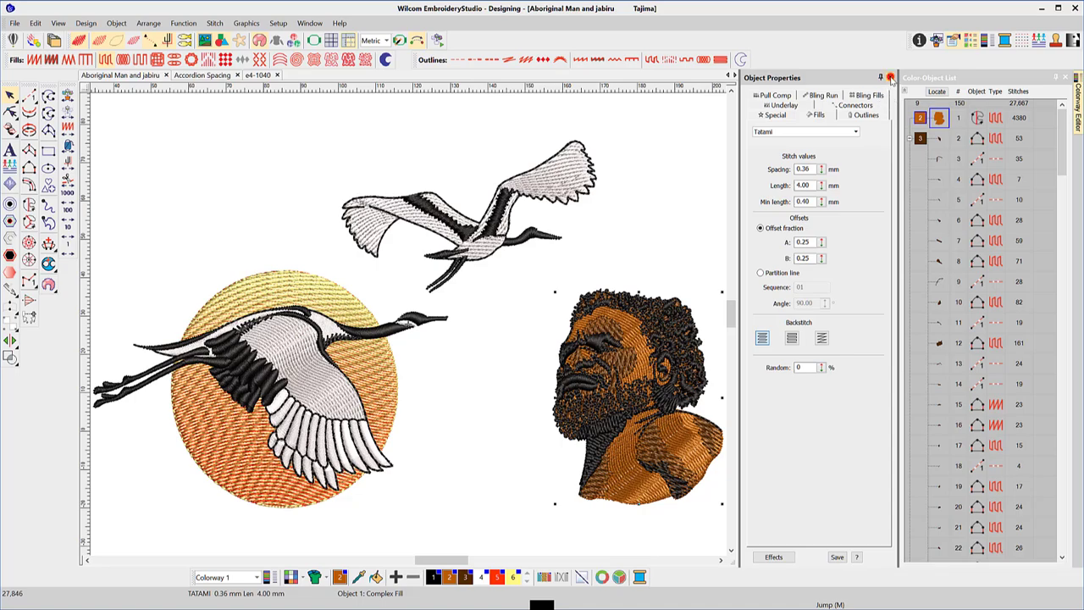
left_click(890, 77)
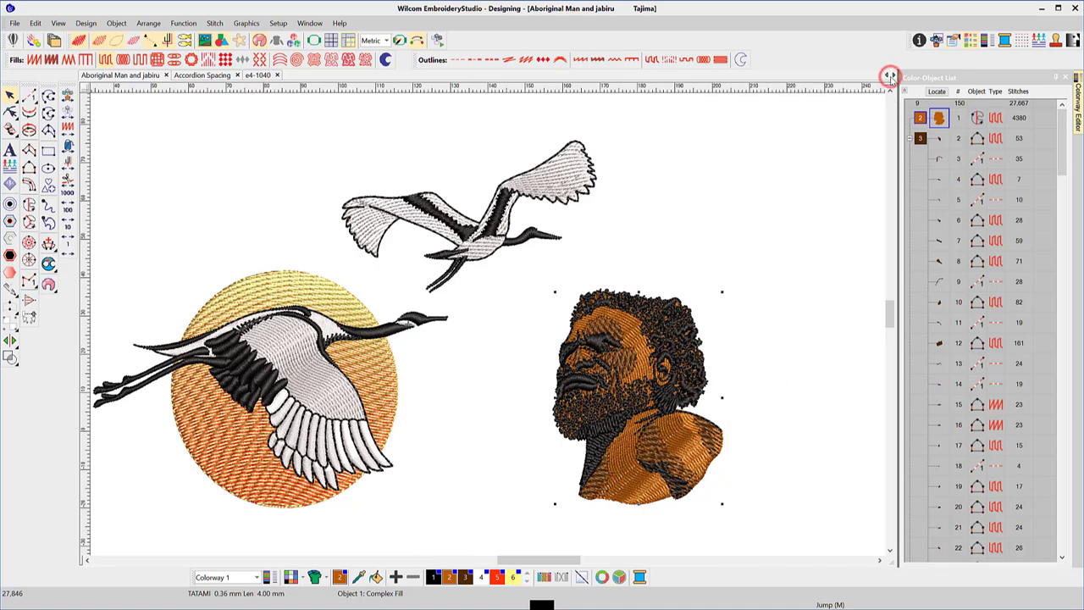
left_click(952, 40)
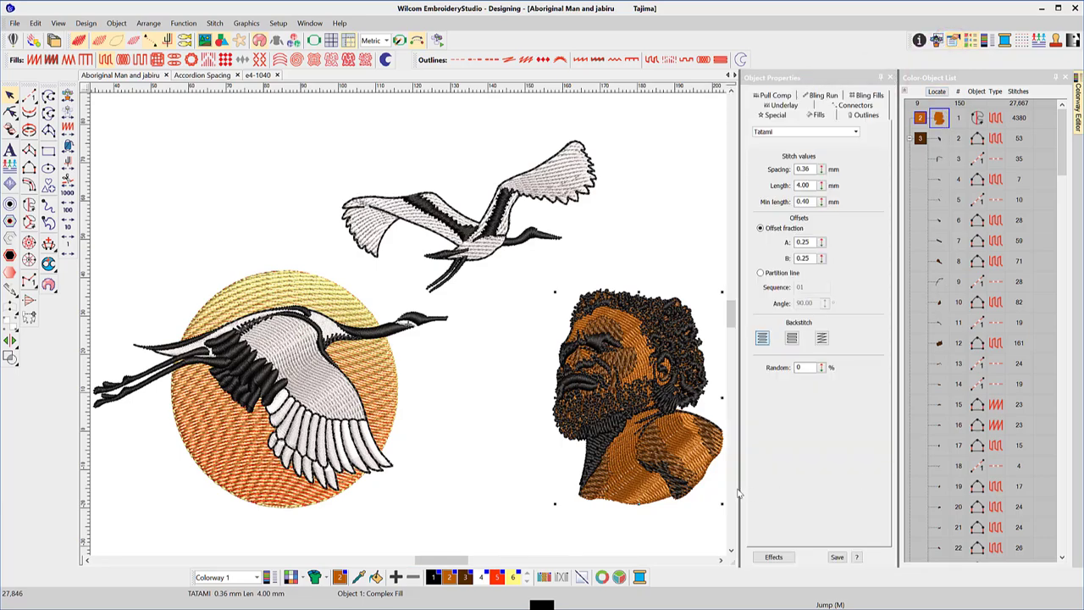
Copy the man's brown thread colour onto the jabiru wing, then bring up Background & Display Colors.
left_click(359, 576)
left_click(641, 466)
left_click(373, 444)
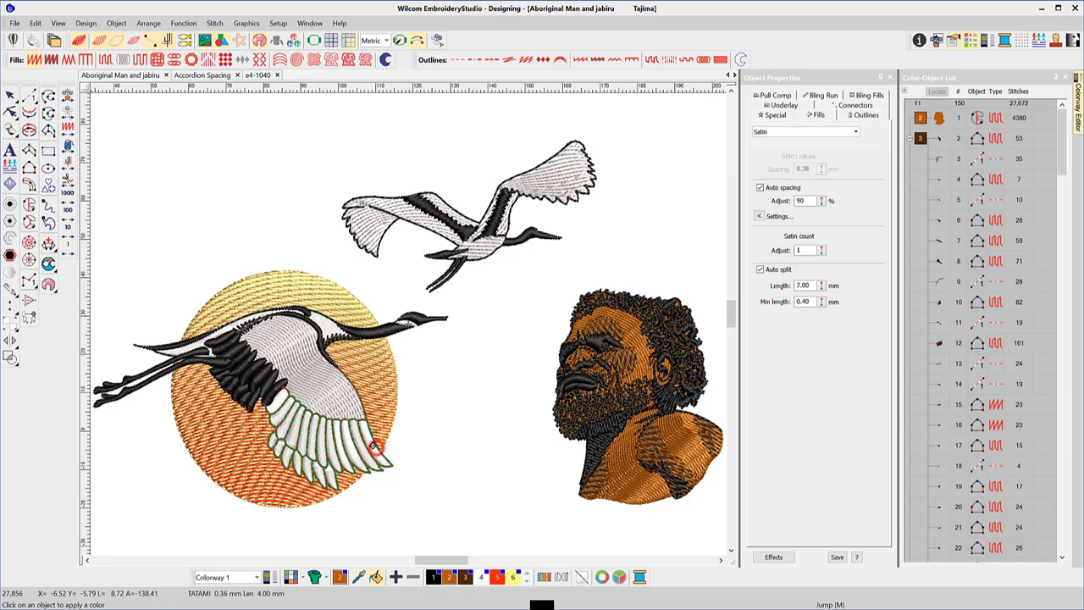
left_click(290, 579)
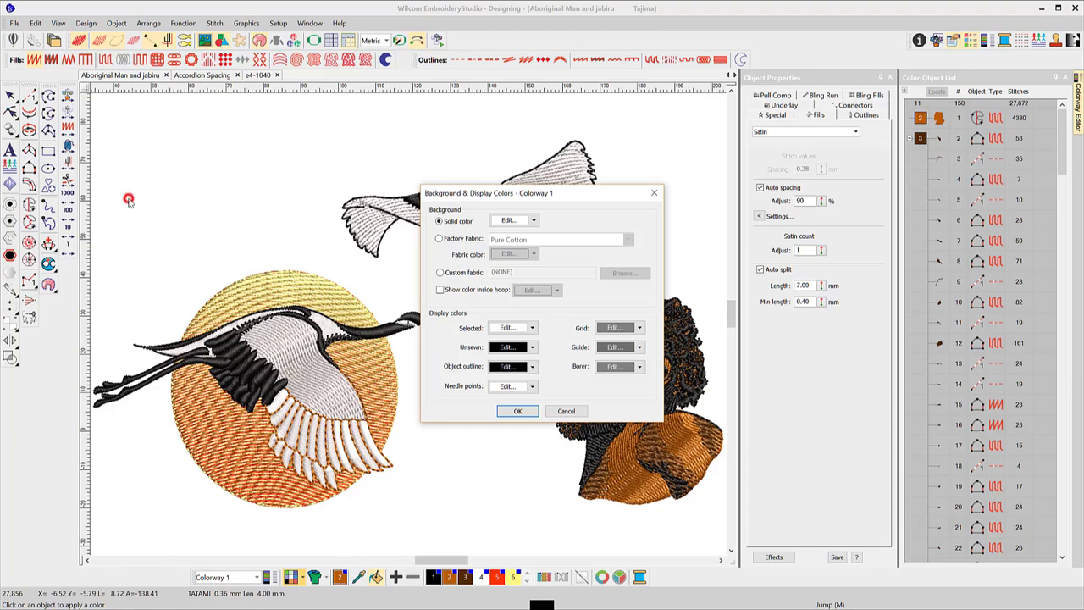
left_click(523, 412)
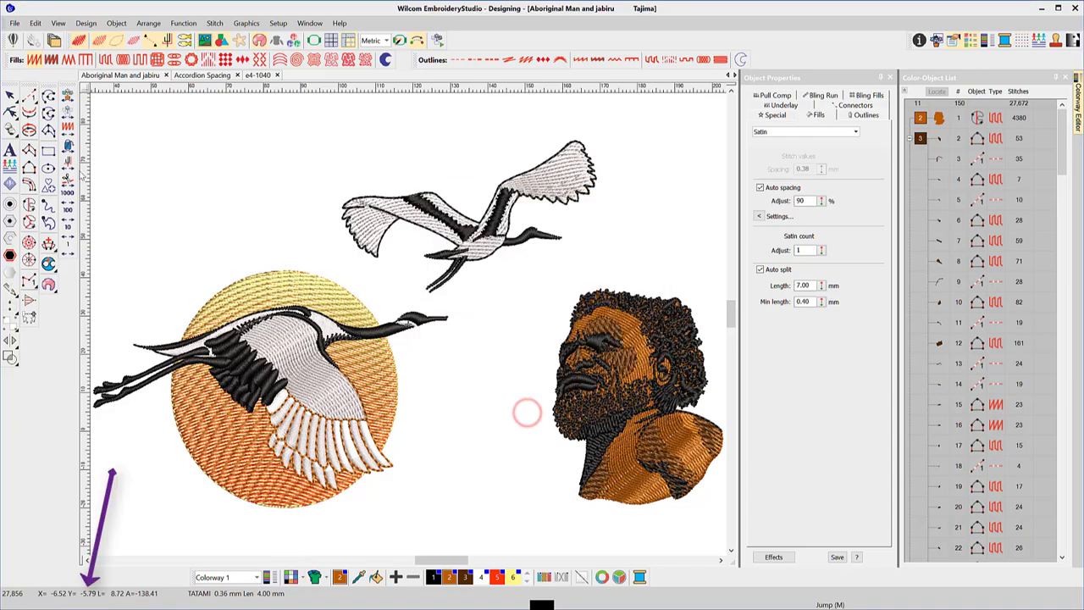
left_click(49, 129)
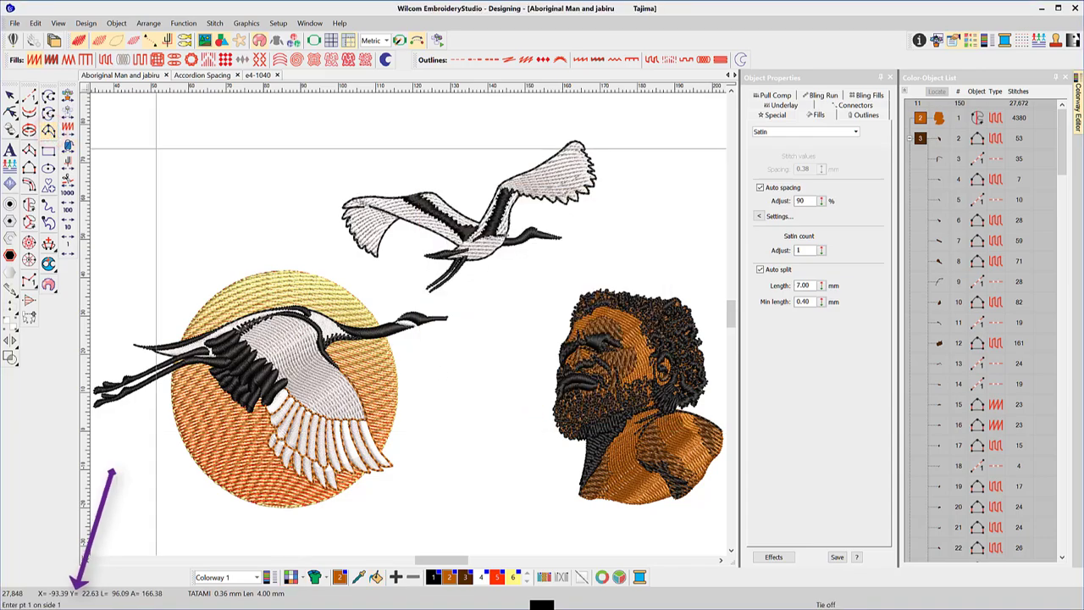
left_click(156, 148)
left_click(400, 157)
key("Return")
left_click(395, 225)
left_click(414, 221)
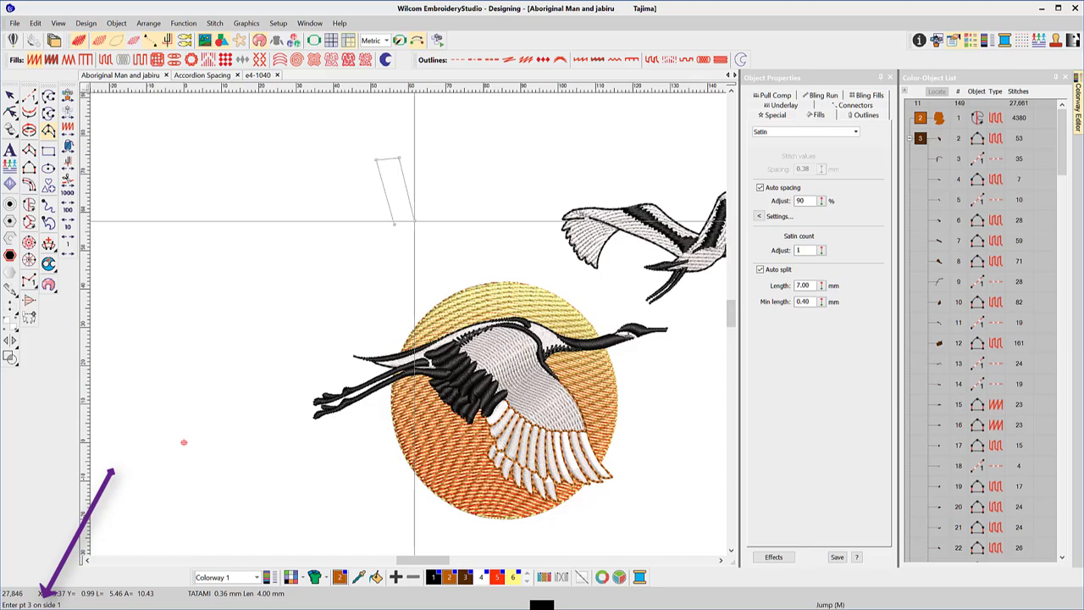
key("Escape")
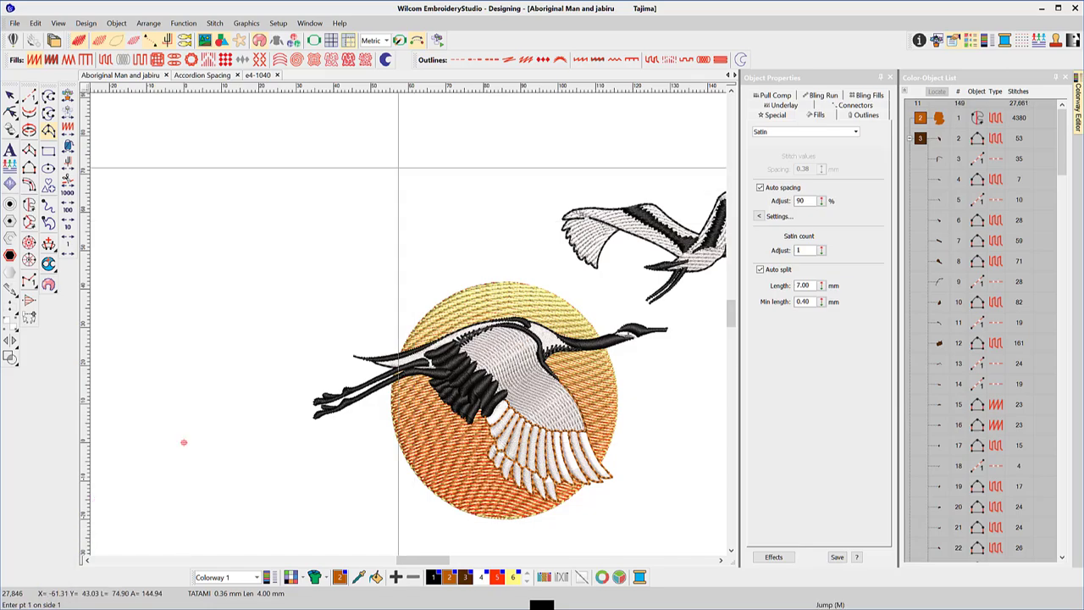
Open and close the Window menu, then right-click the top toolbar area to list available toolbars.
left_click(311, 25)
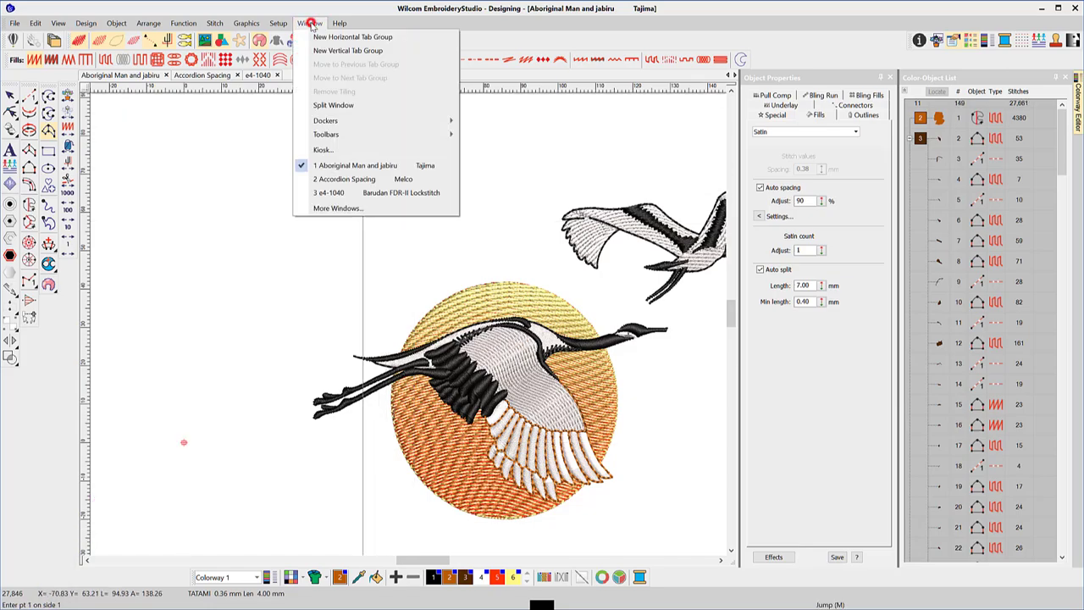
mouse_move(326, 135)
left_click(356, 165)
right_click(518, 40)
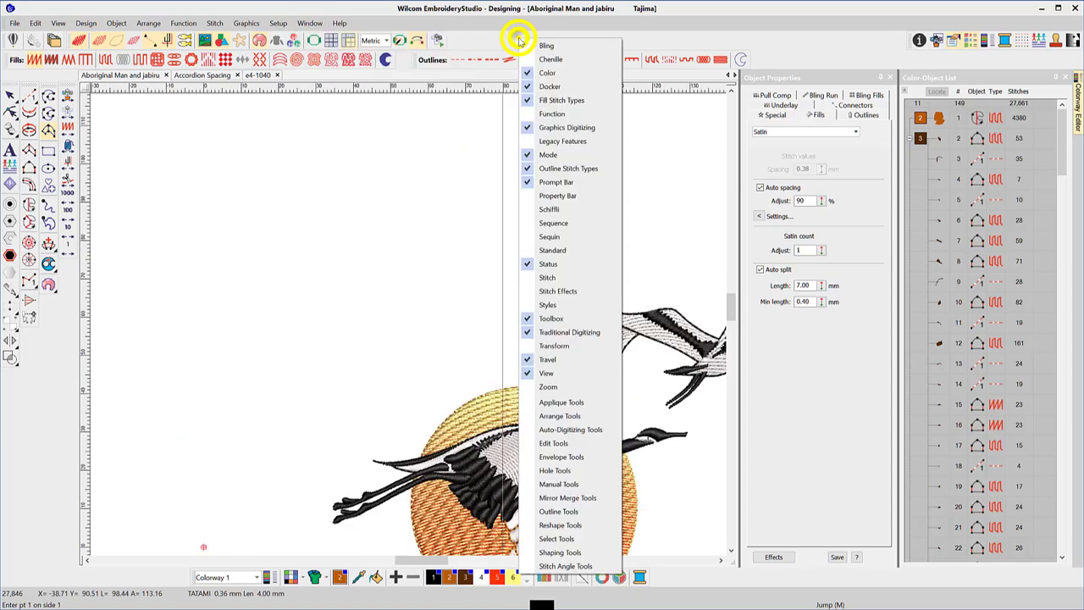